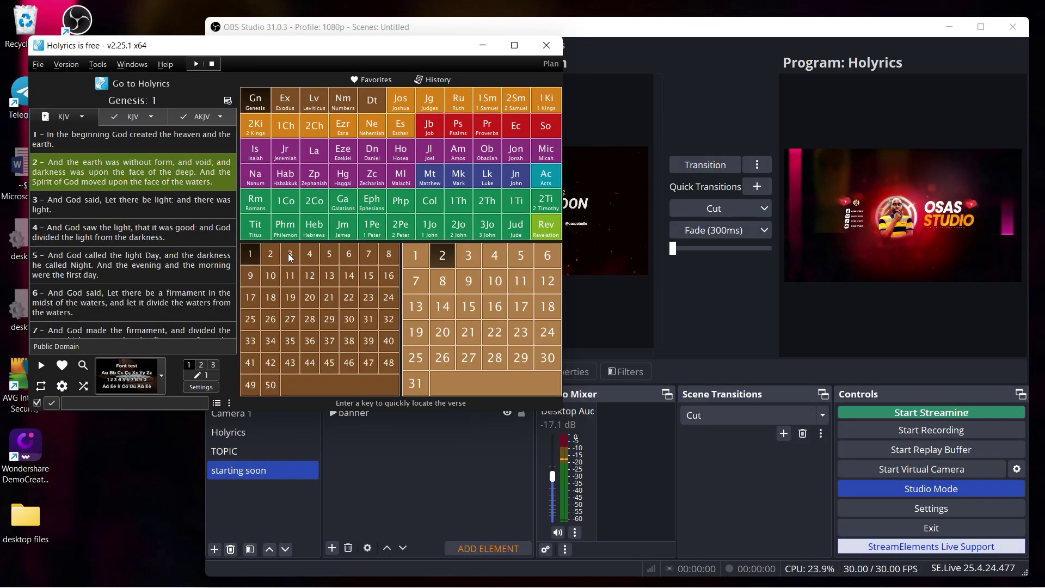
Project Genesis 1 verse 3, then send the livestreaming, next song and offering slides live
left_click(463, 256)
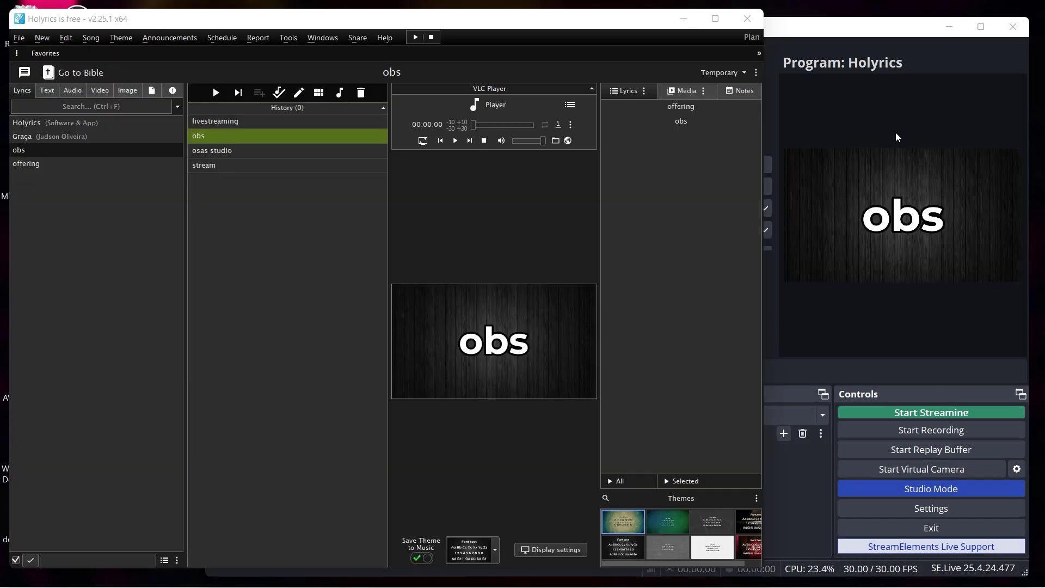
left_click(224, 121)
double_click(227, 152)
double_click(230, 165)
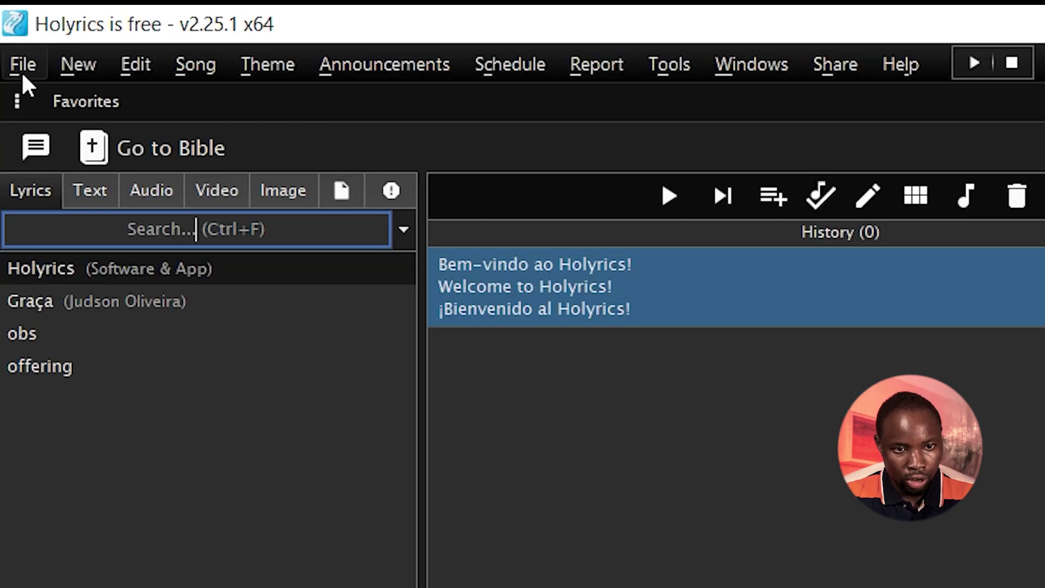
Turn on Hide screen for the Public display in Display settings
left_click(10, 25)
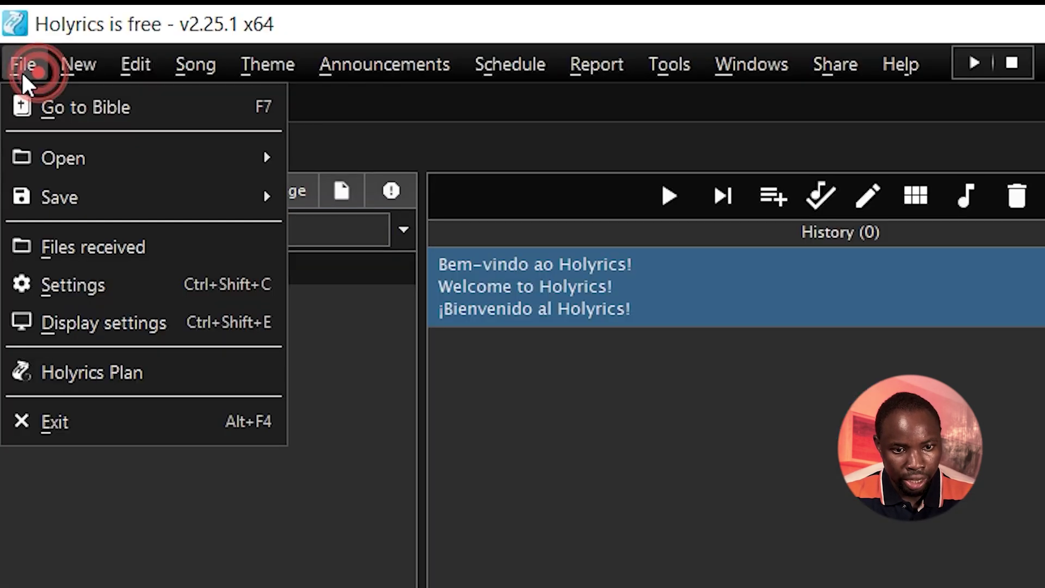
left_click(89, 324)
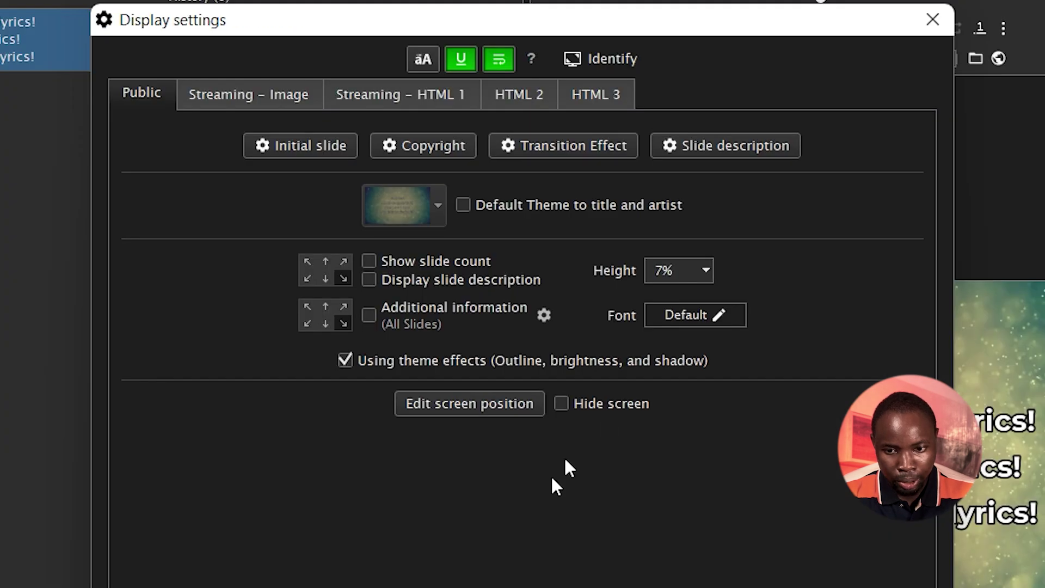
left_click(568, 404)
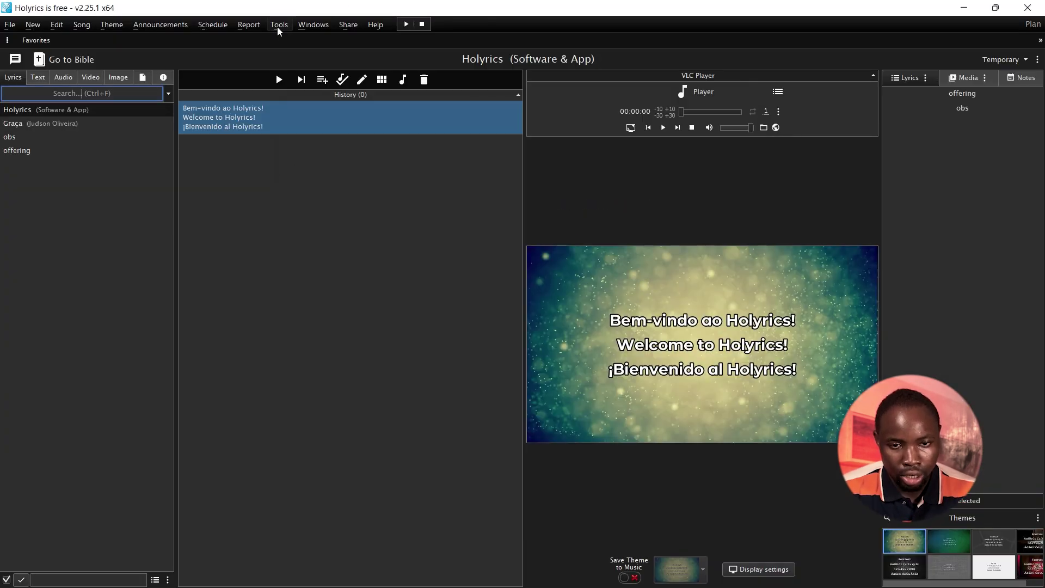
left_click(277, 26)
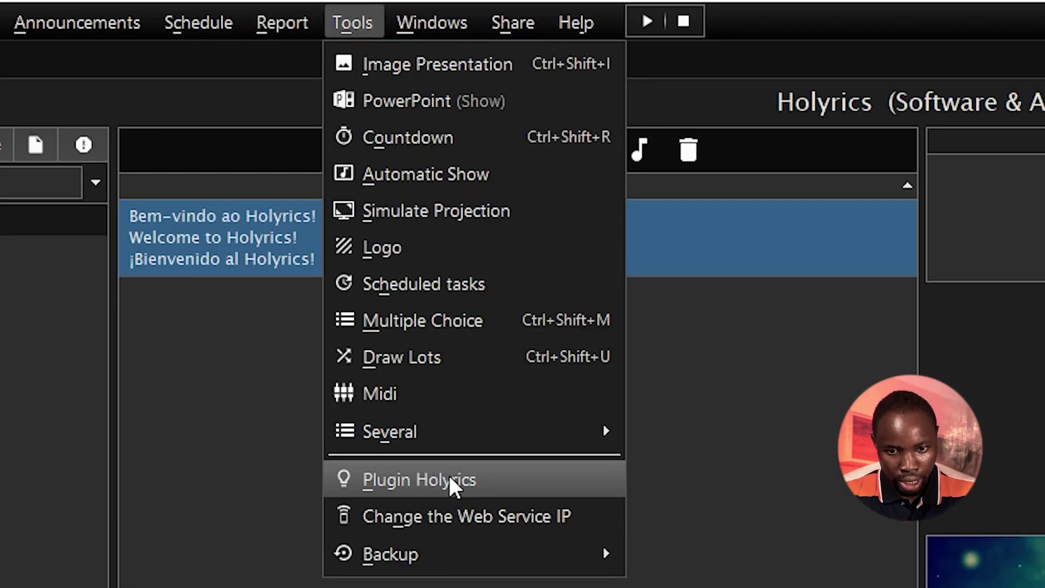
Copy the Holyrics Plugin /view/widescreen address and start its web server on port 80
left_click(468, 474)
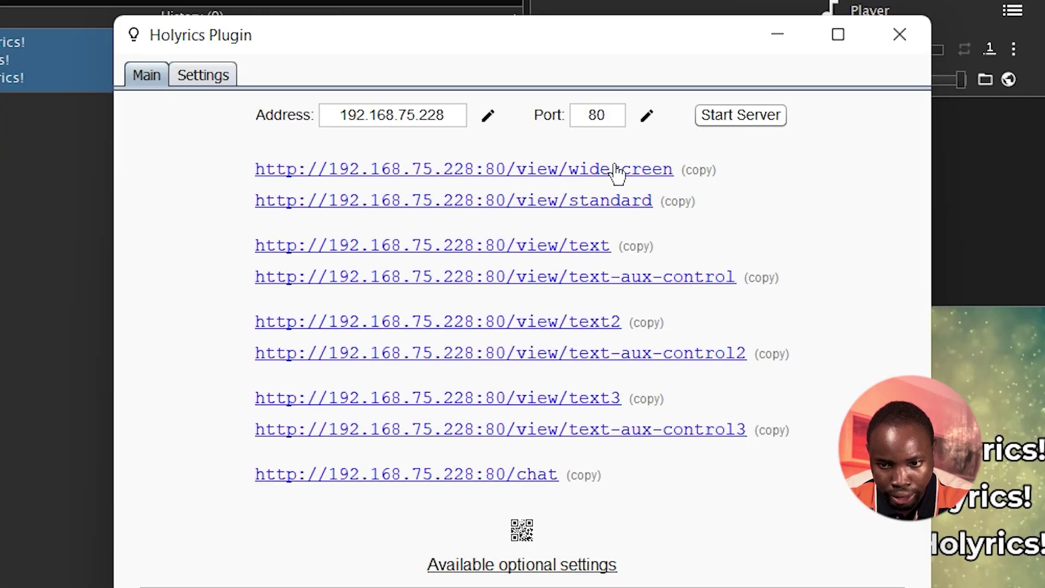
left_click(700, 170)
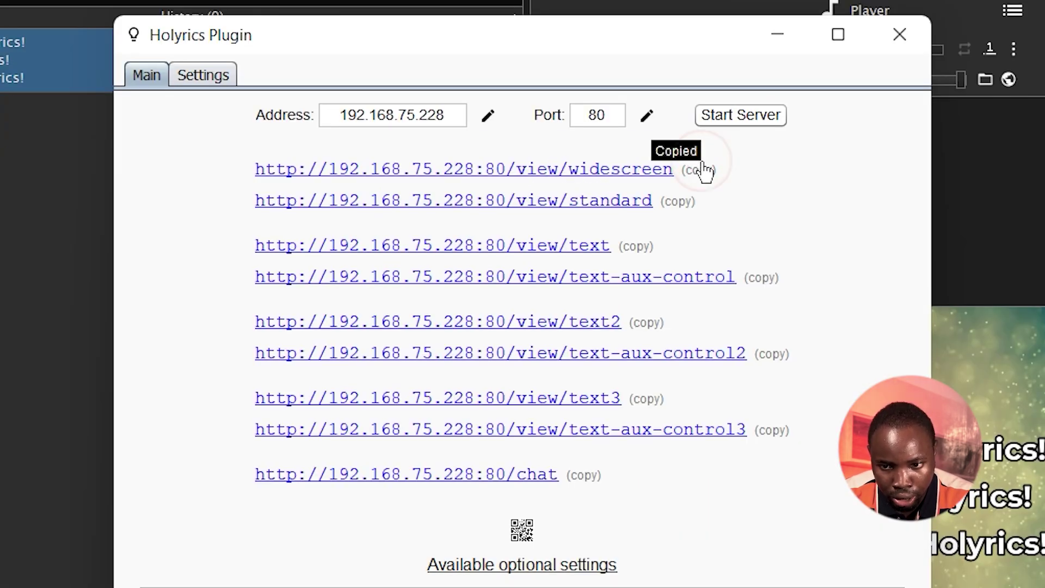
left_click(743, 116)
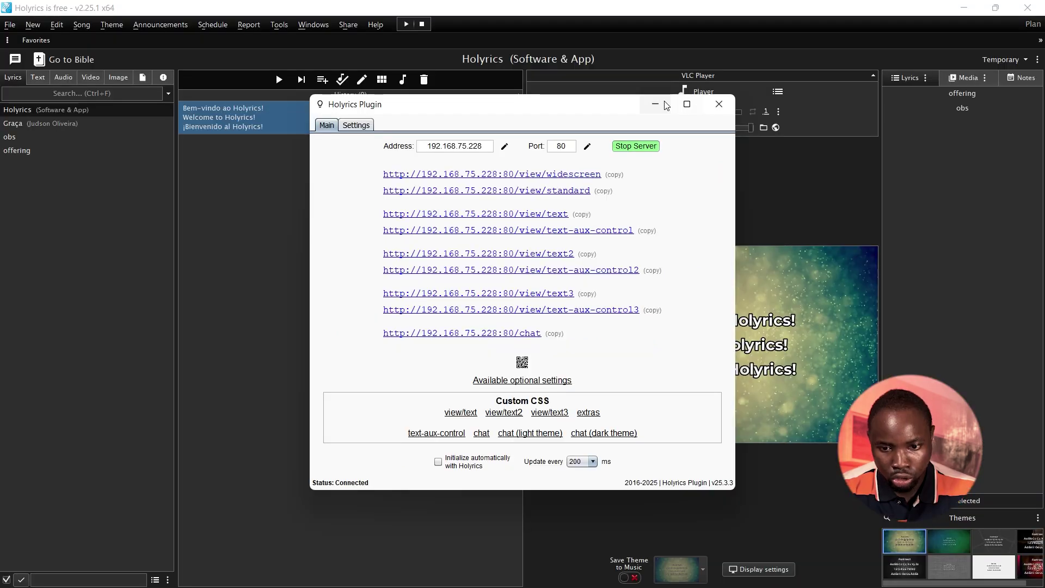
Minimise the plugin window and load the obs song's livestreaming slide into preview
left_click(777, 35)
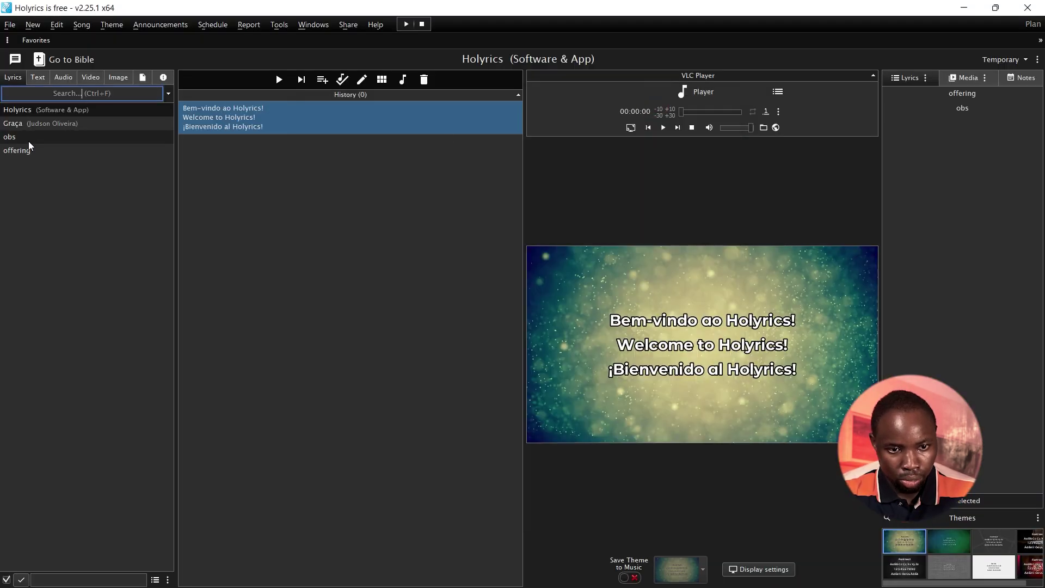
left_click(28, 140)
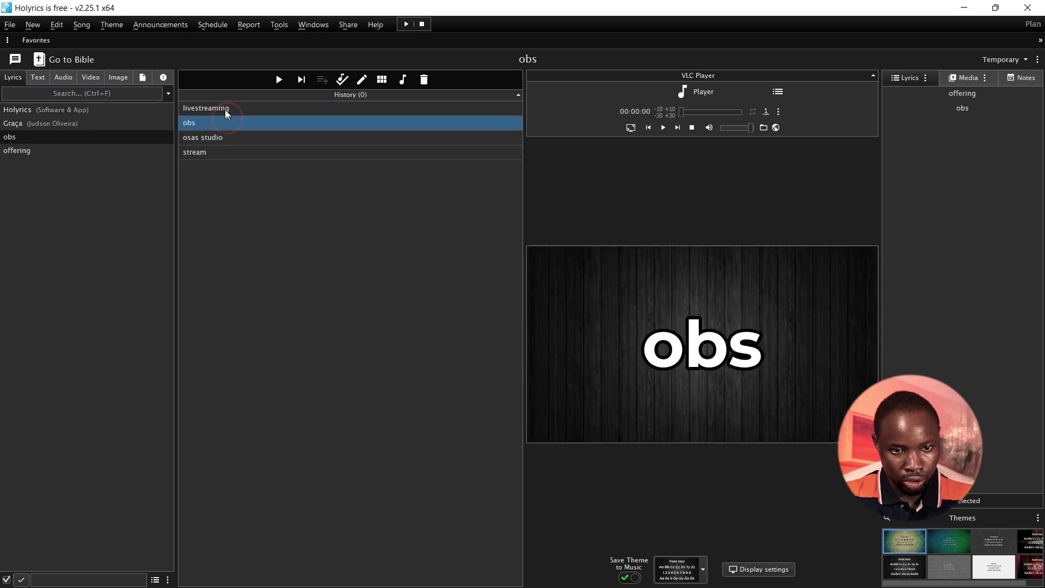
left_click(224, 109)
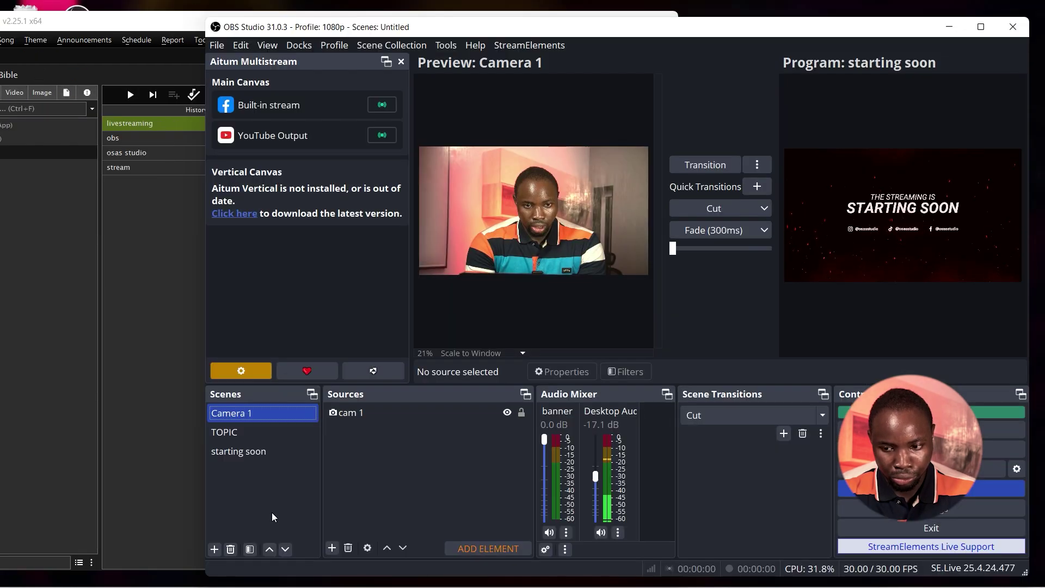
In OBS Studio, add a new scene named 'Holyrics'
key("alt+Tab")
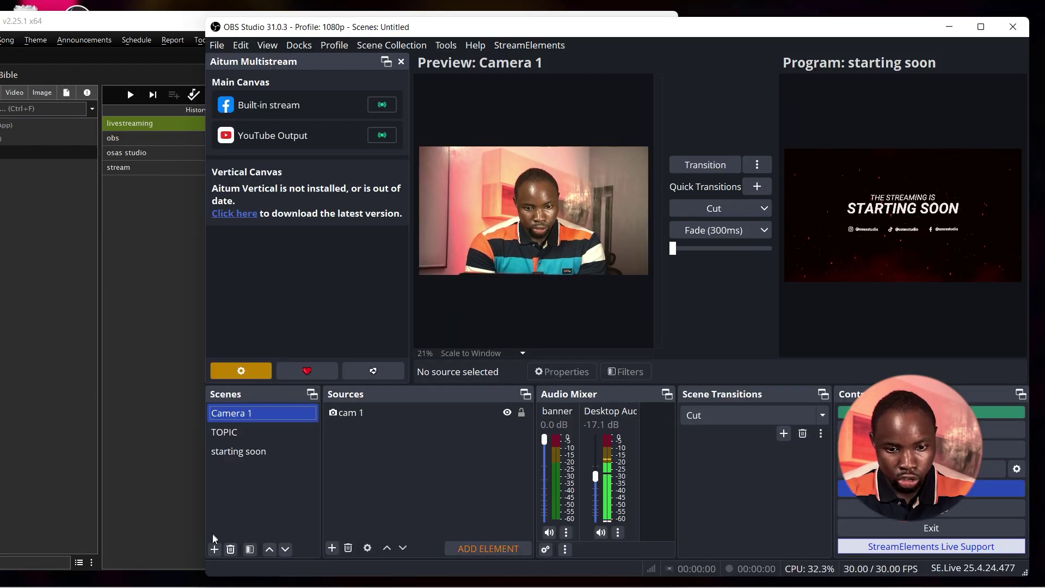
left_click(214, 549)
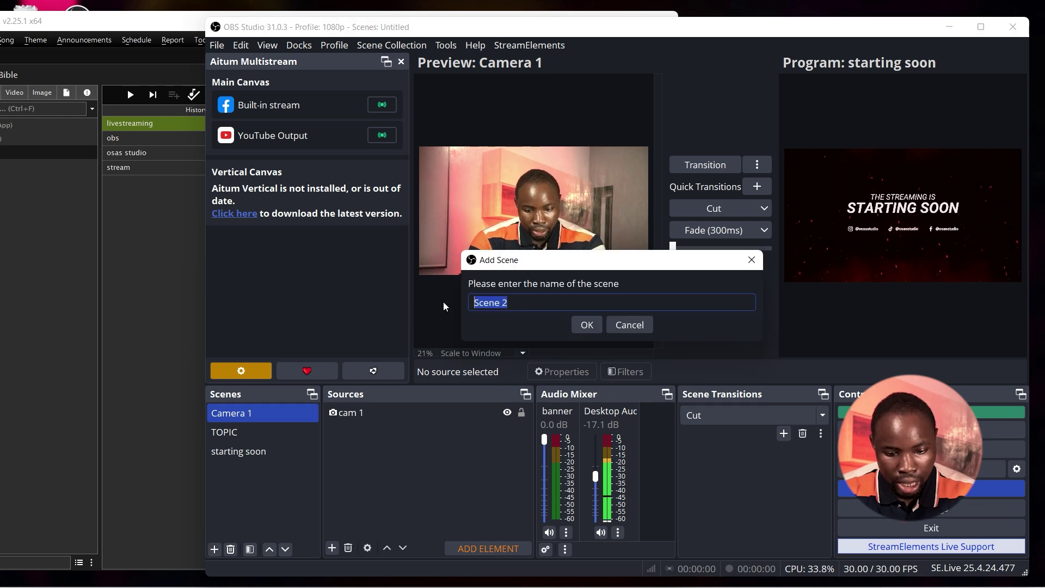
type("Holyrics")
key("Return")
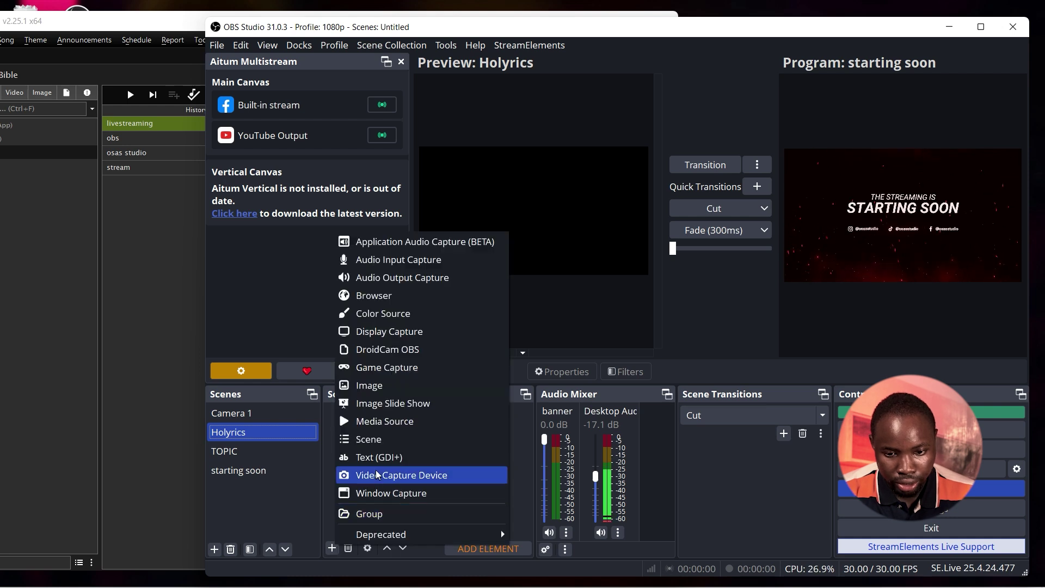
Add a Browser source named 'display' to the Holyrics scene
left_click(332, 548)
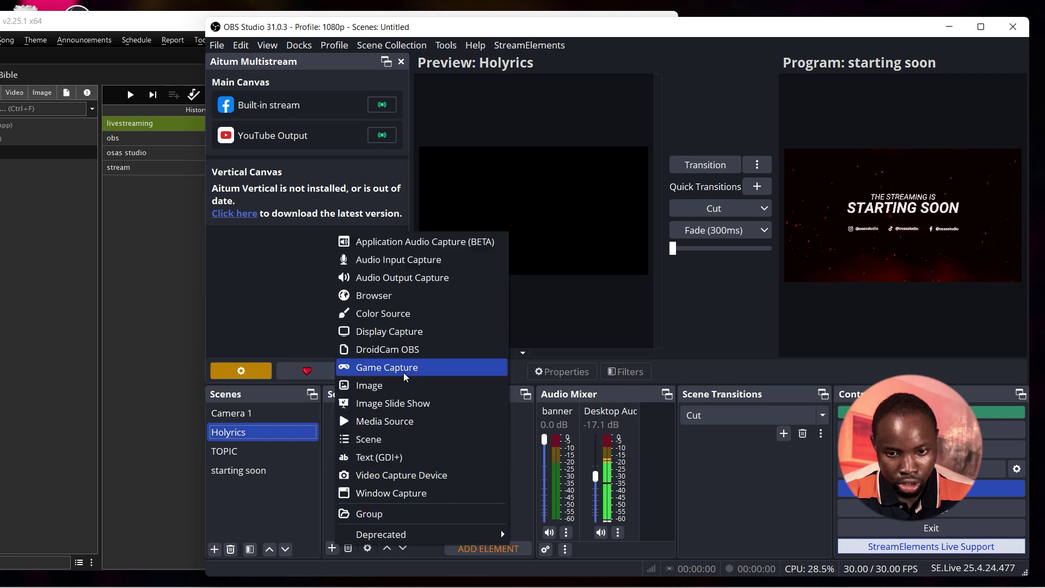
left_click(395, 294)
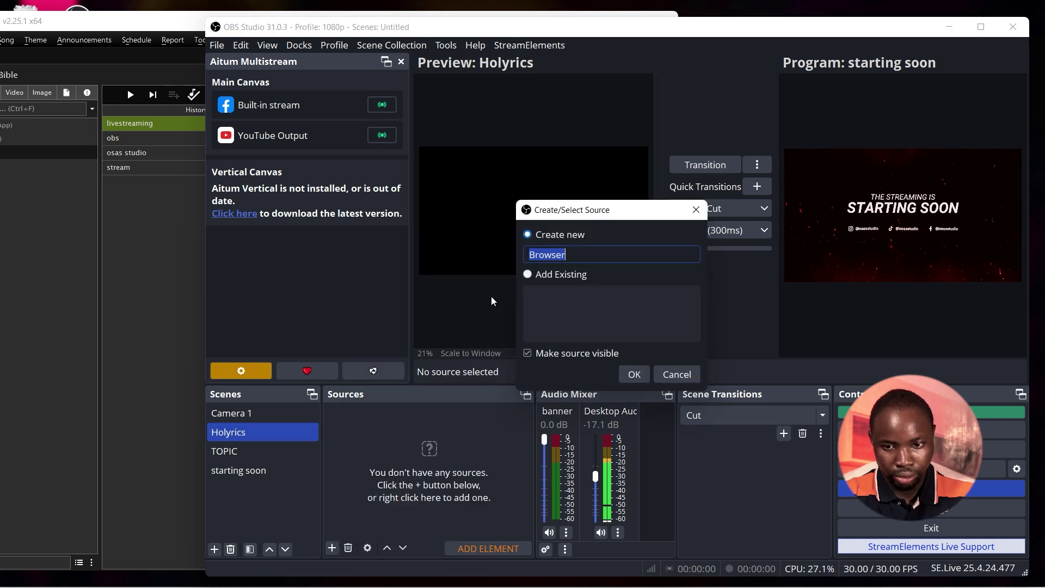
type("display")
key("Return")
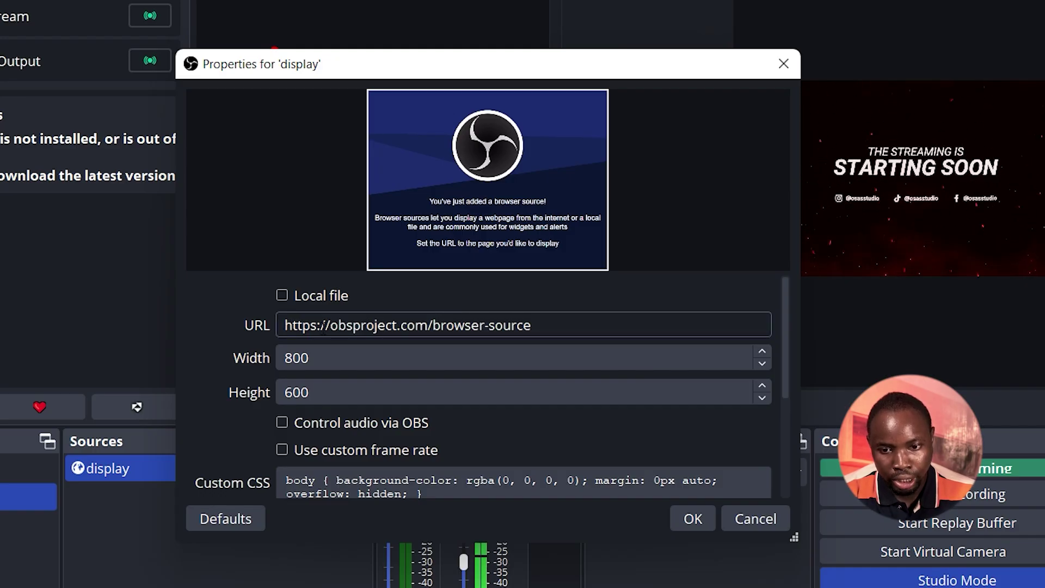
Replace the browser source URL with the copied Holyrics widescreen view address
key("ctrl+a")
key("ctrl+v")
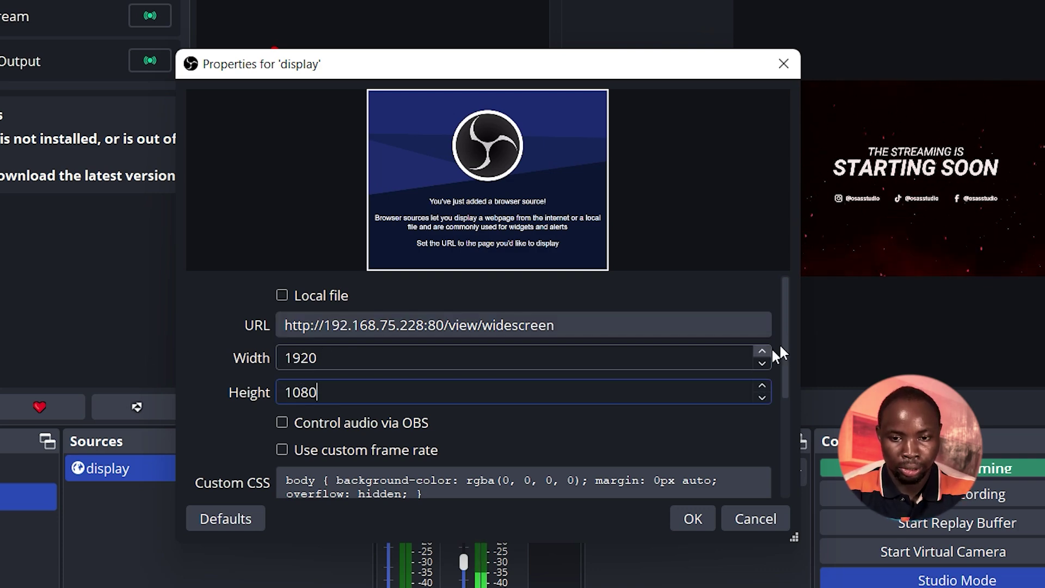
left_click(783, 344)
left_click_drag(782, 344, 781, 389)
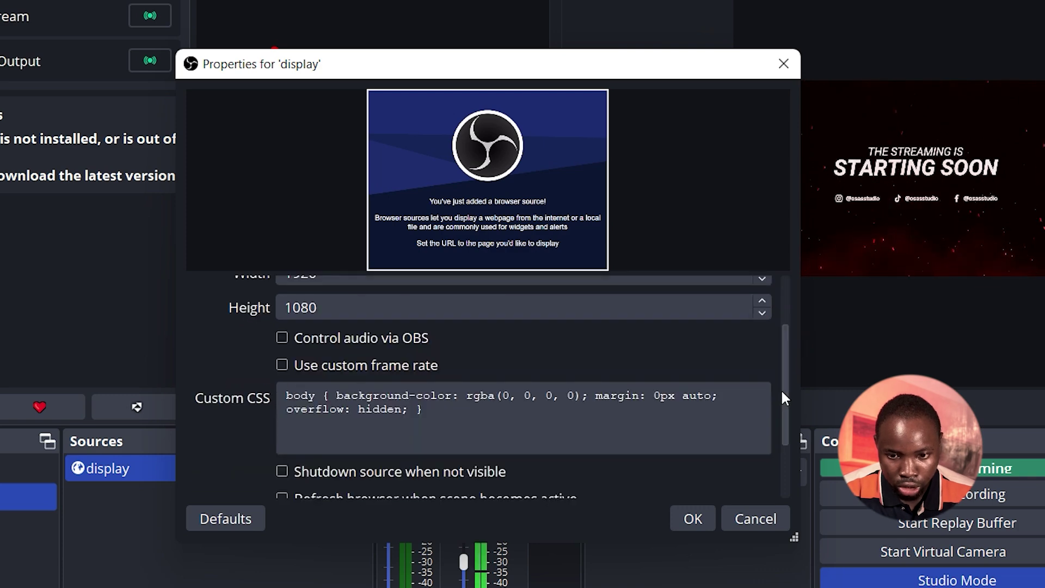
Clear the custom CSS, enable shutdown when hidden and refresh on scene activation, then apply
left_click(455, 411)
triple_click(427, 416)
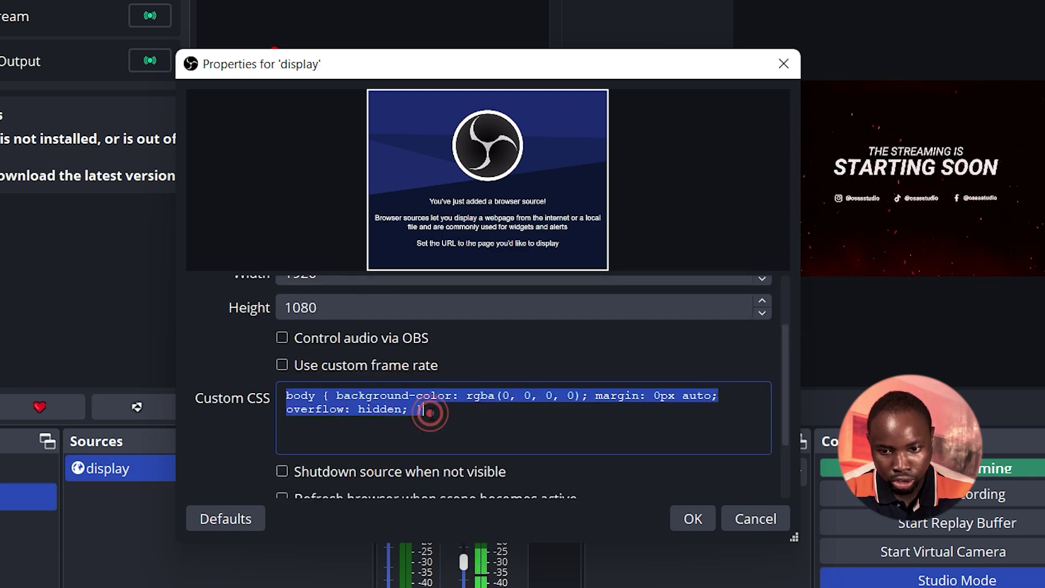
key("BackSpace")
left_click_drag(782, 405, 784, 444)
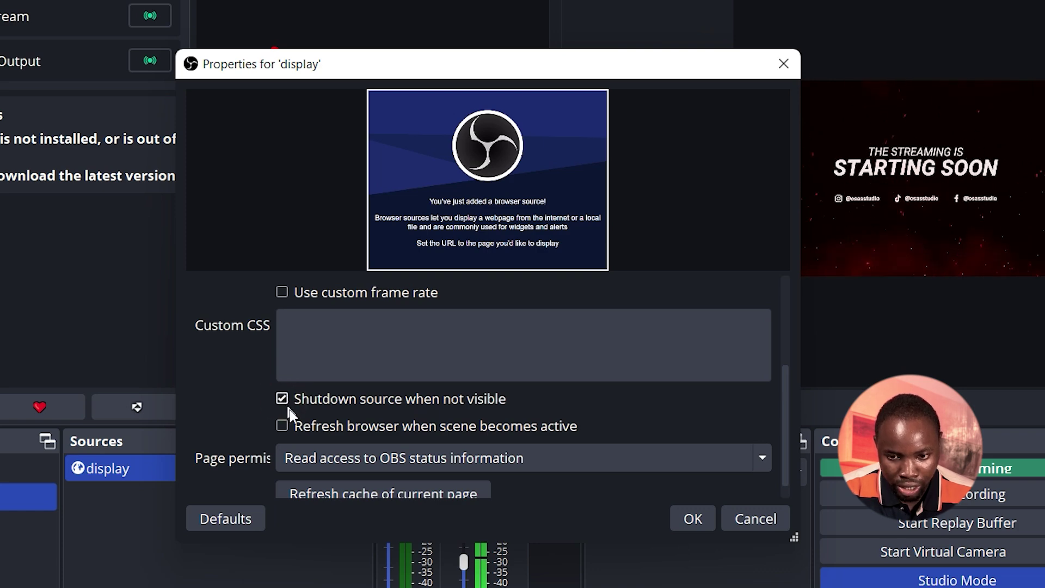
left_click(282, 426)
left_click(325, 375)
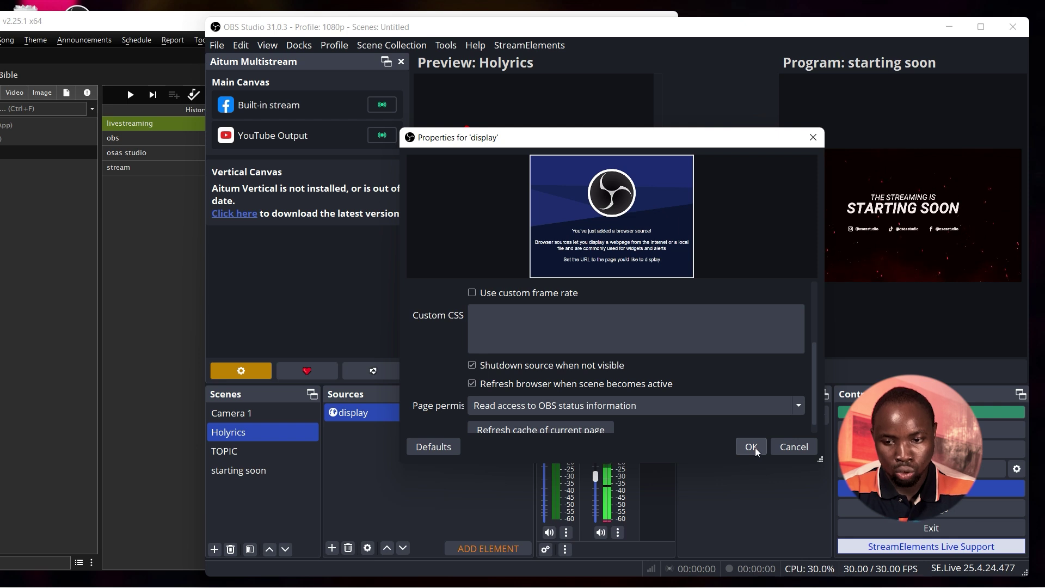
left_click(695, 518)
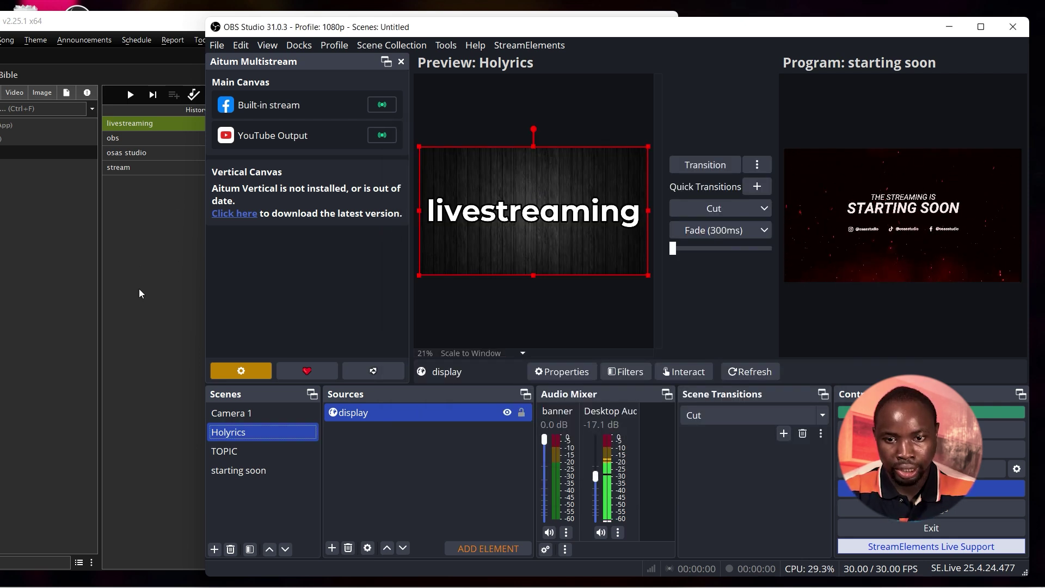
Send the obs song's obs, osas studio and stream slides live in turn
left_click(188, 164)
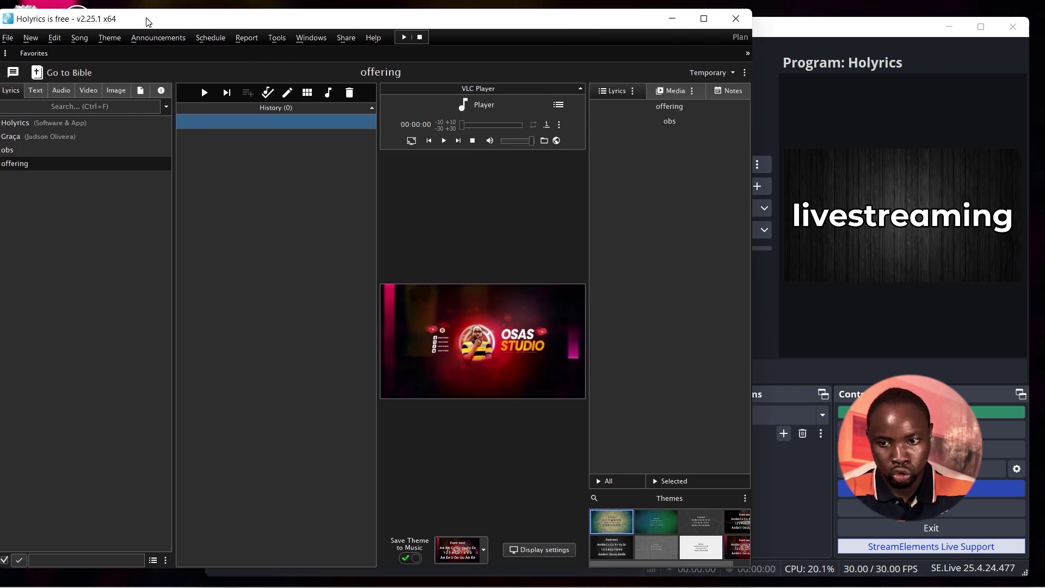
left_click_drag(147, 21, 158, 22)
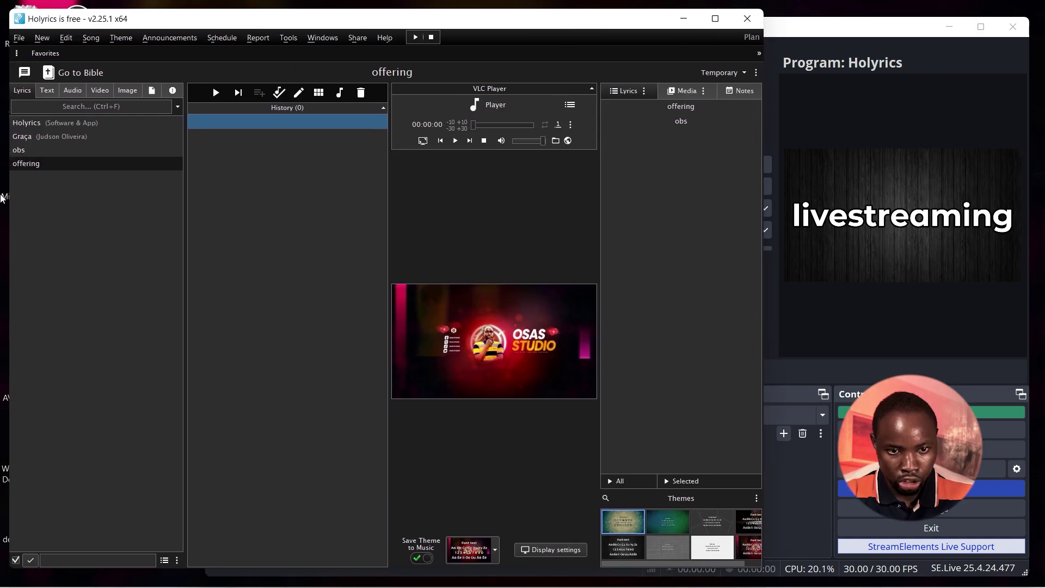
left_click(46, 151)
left_click(220, 136)
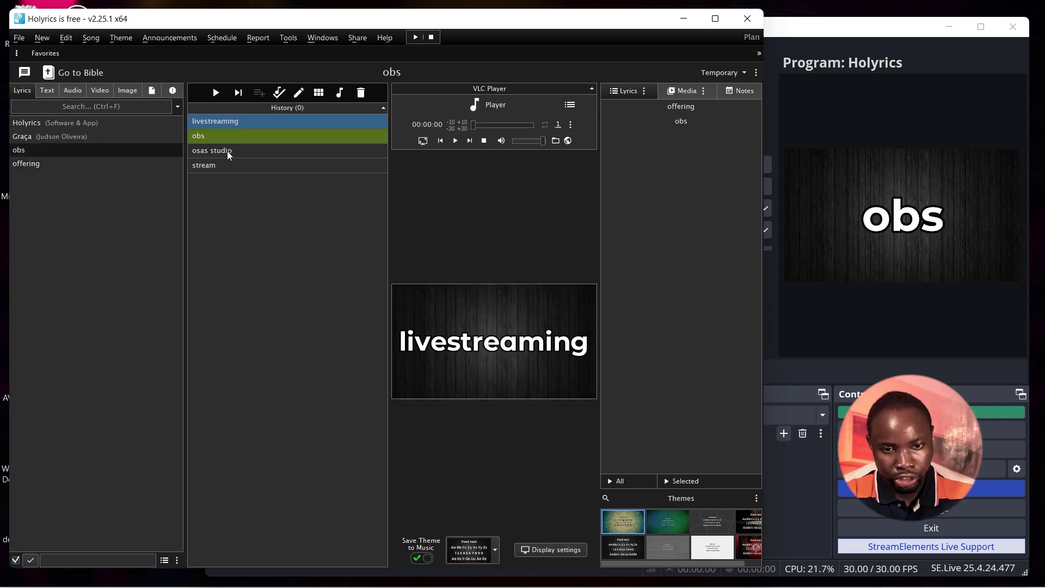
left_click(227, 151)
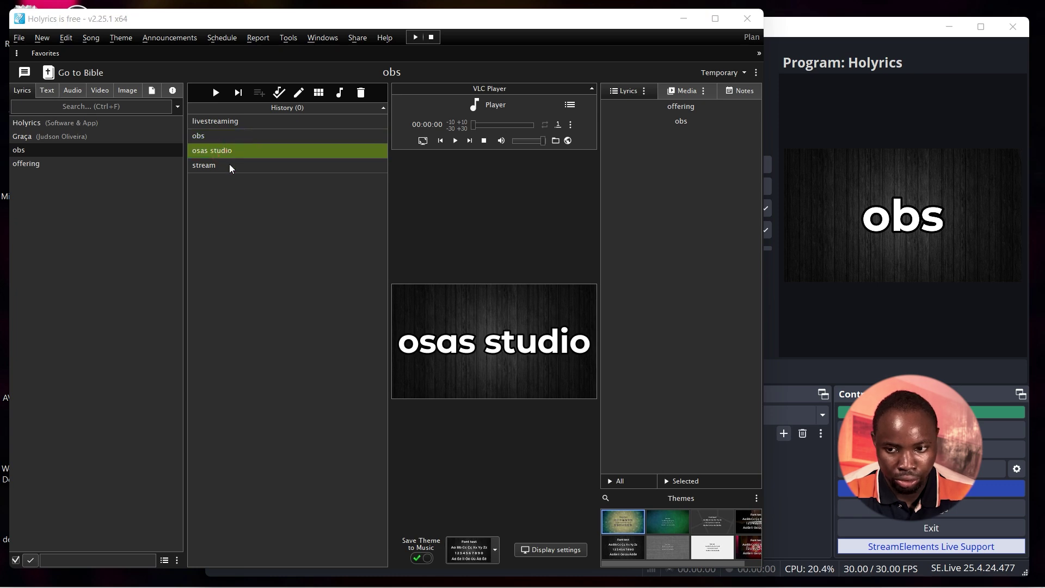
left_click(231, 166)
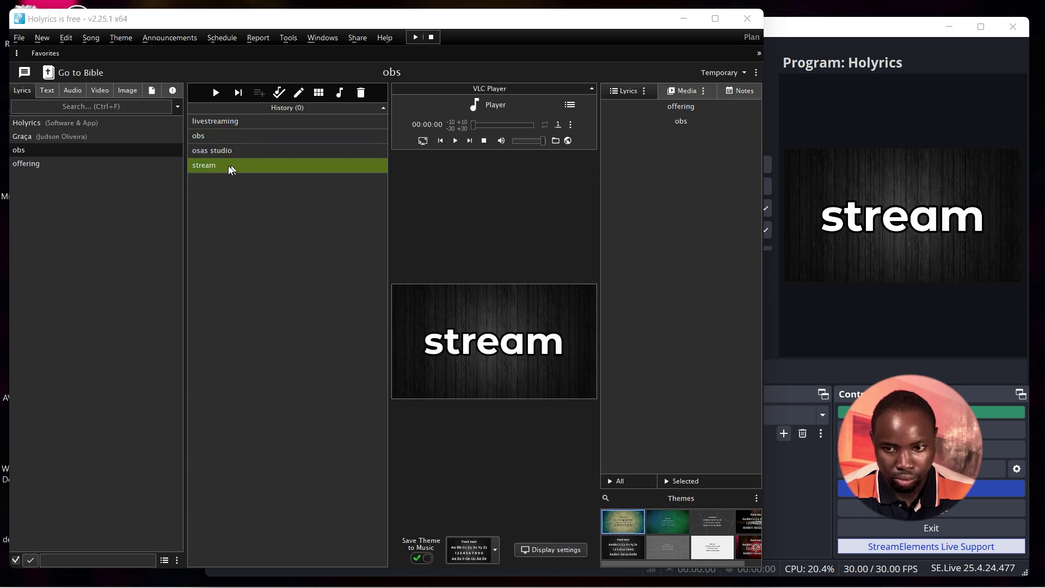
Load the offering song and send its offering slide live
left_click(50, 165)
left_click(253, 120)
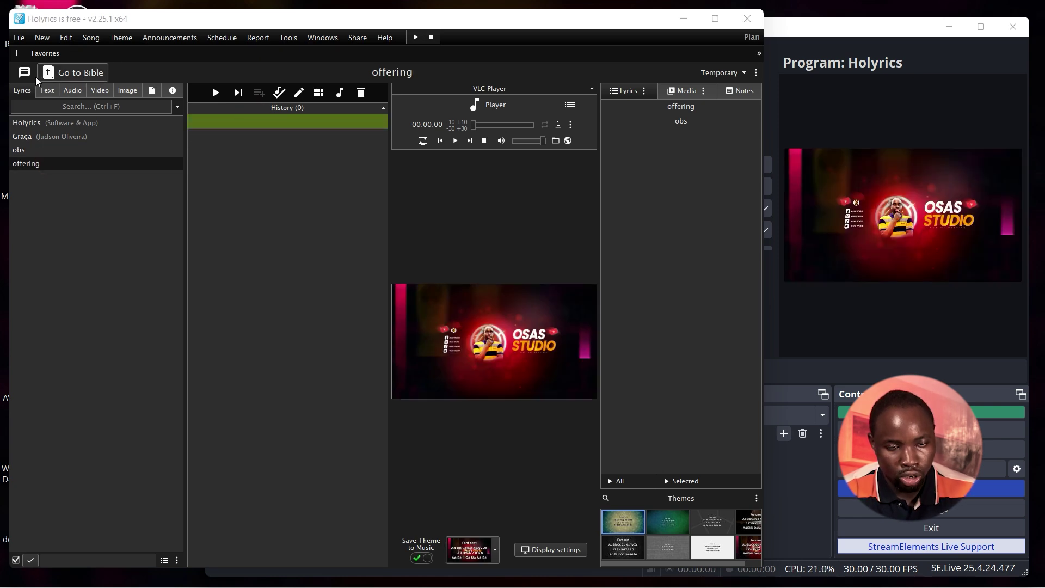
left_click(76, 75)
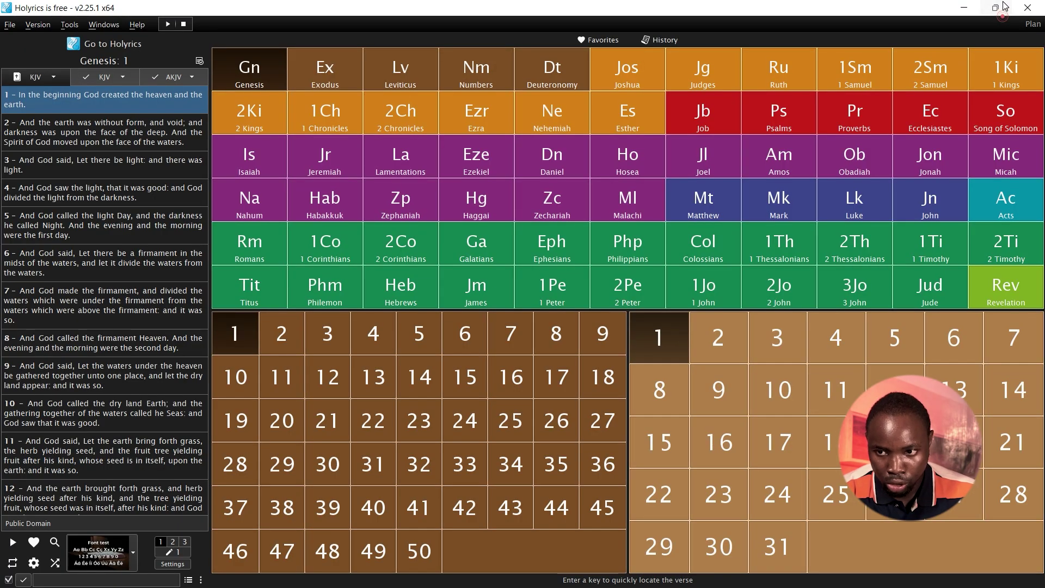
Restore and move the Bible window, then project Genesis 1:2 by typing 'ge1 2'
left_click(996, 8)
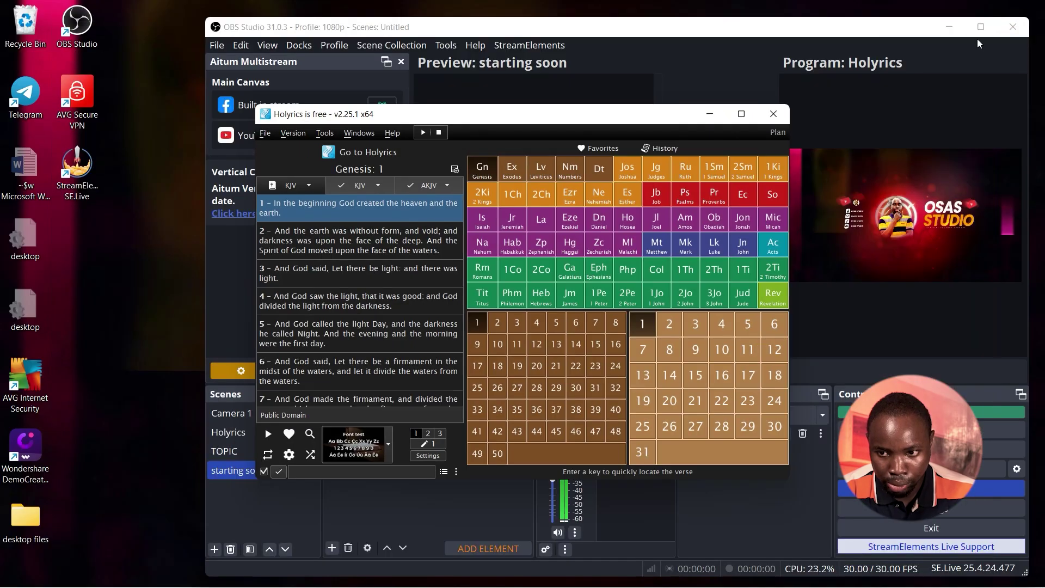
left_click_drag(616, 114, 388, 45)
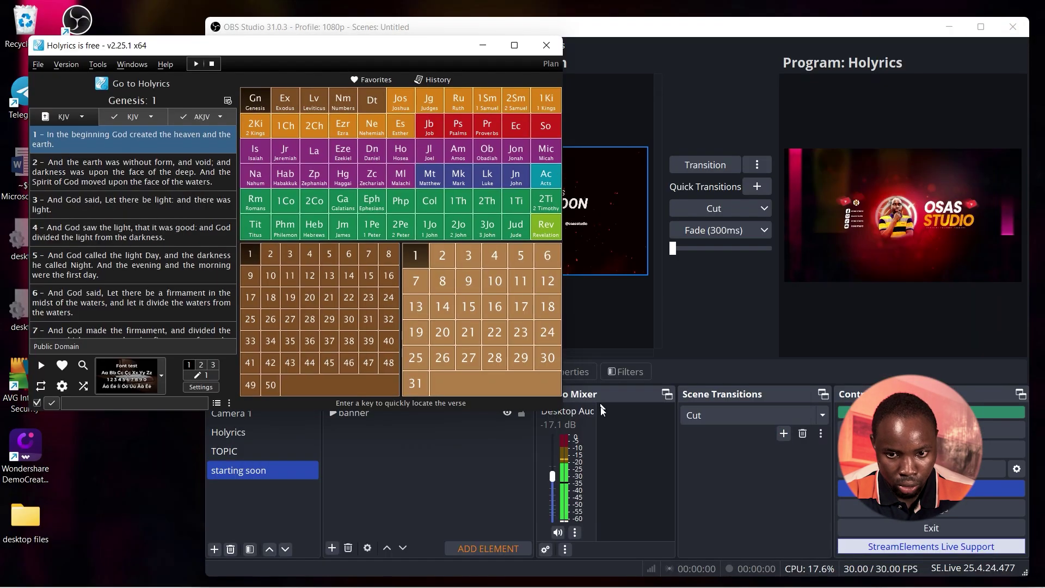
mouse_move(560, 411)
left_mouse_down()
mouse_move(587, 441)
mouse_move(562, 412)
left_mouse_up()
type("ge")
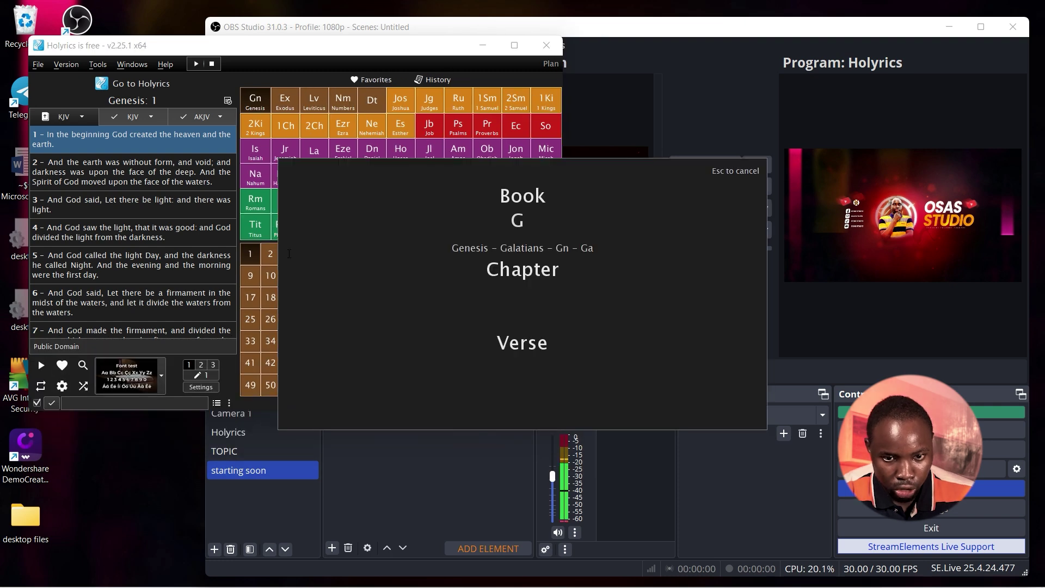
type("1 2")
key("Return")
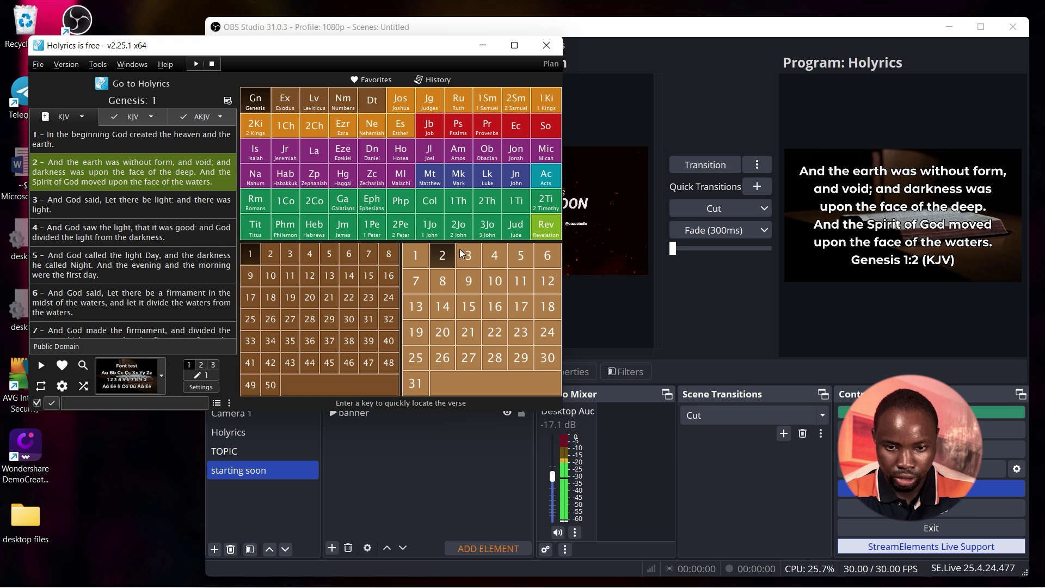
Advance the projection to Genesis 1:7 and return to the main lyrics window
key("Down")
key("Down")
key("Down")
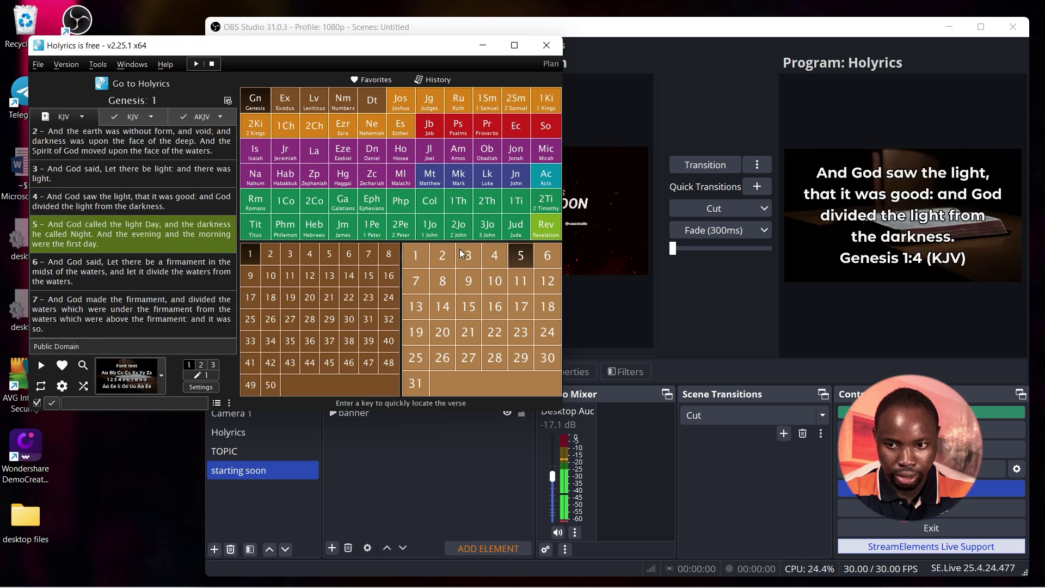
key("Down")
key("Down")
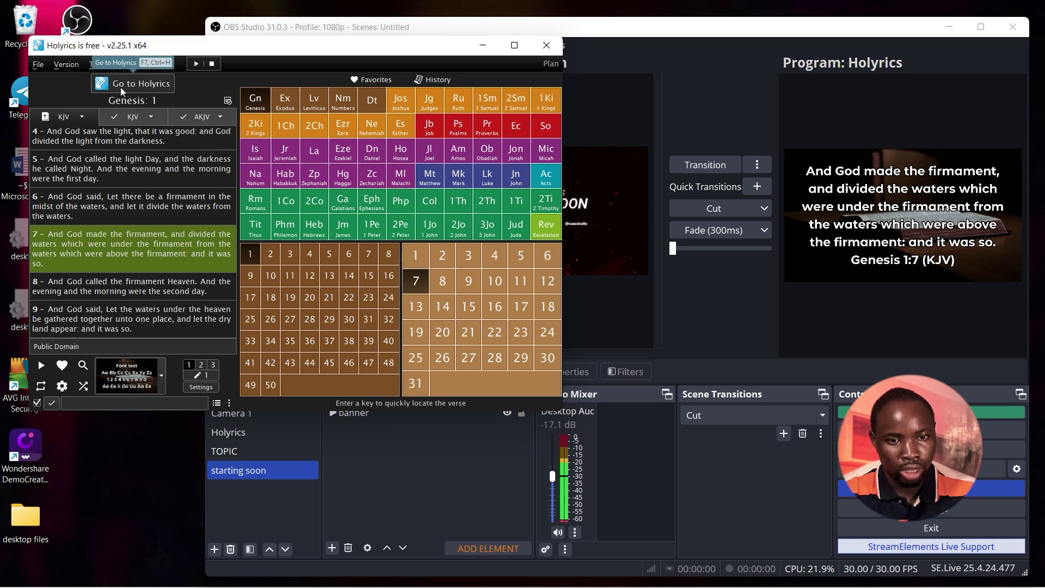
left_click(134, 90)
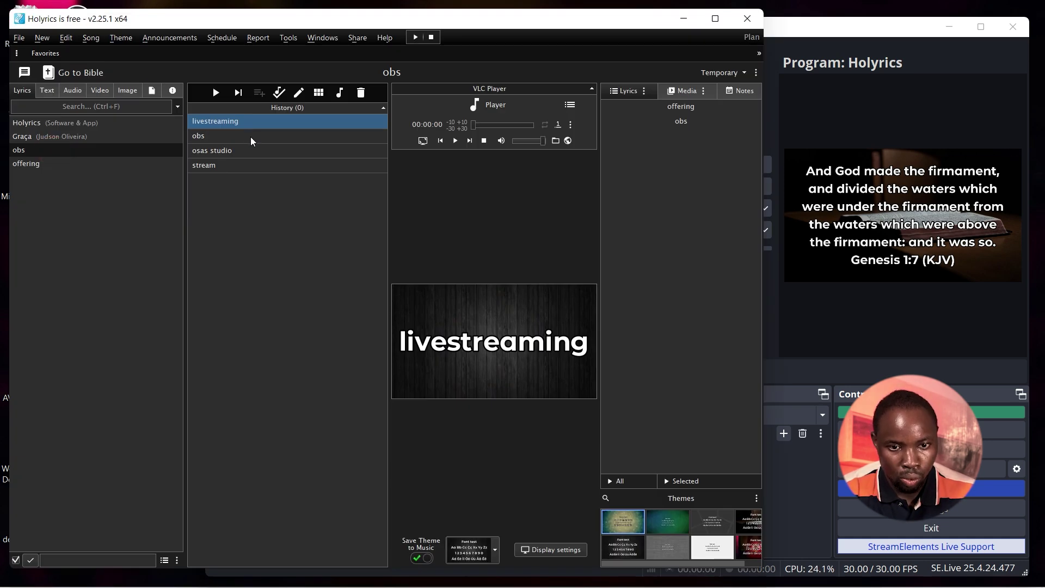
Project the obs slide from the History list so the stream shows 'obs'
left_click(250, 136)
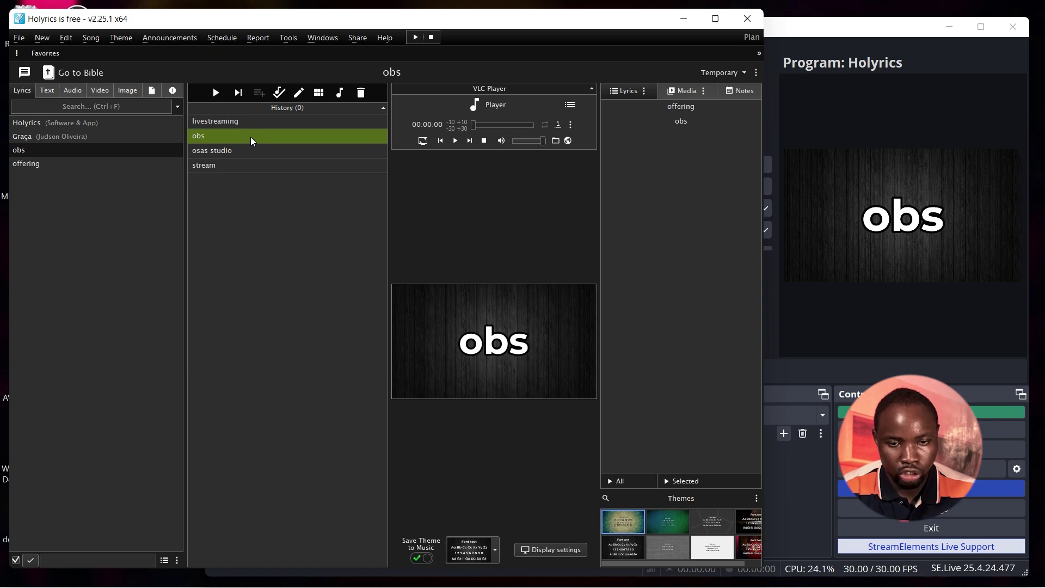